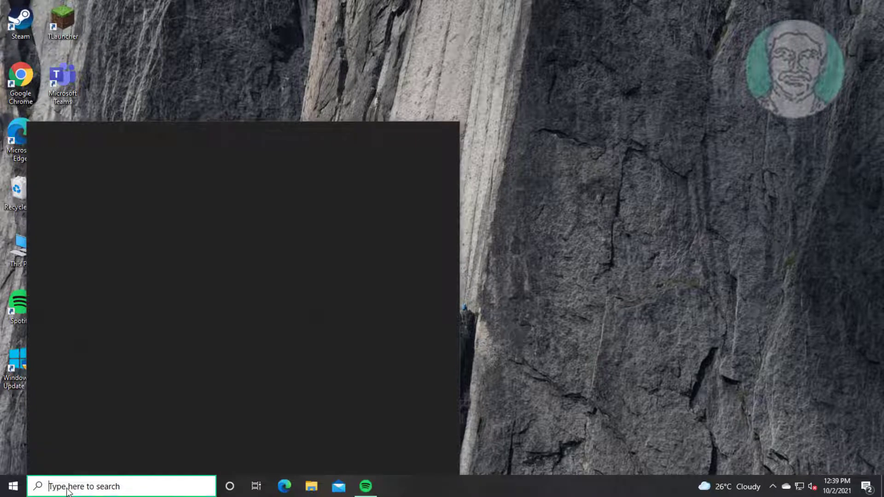
# - Open the Services app and bring up the properties of the Windows Update service
pyautogui.write('services')
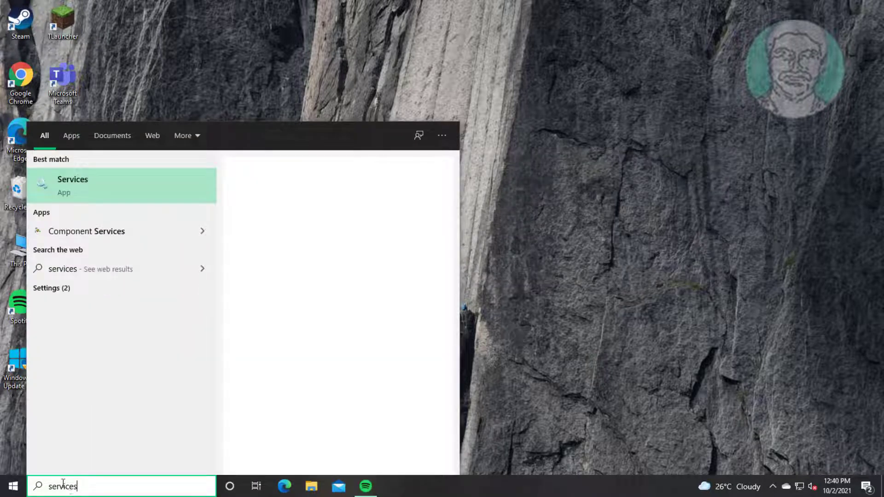
pyautogui.click(82, 181)
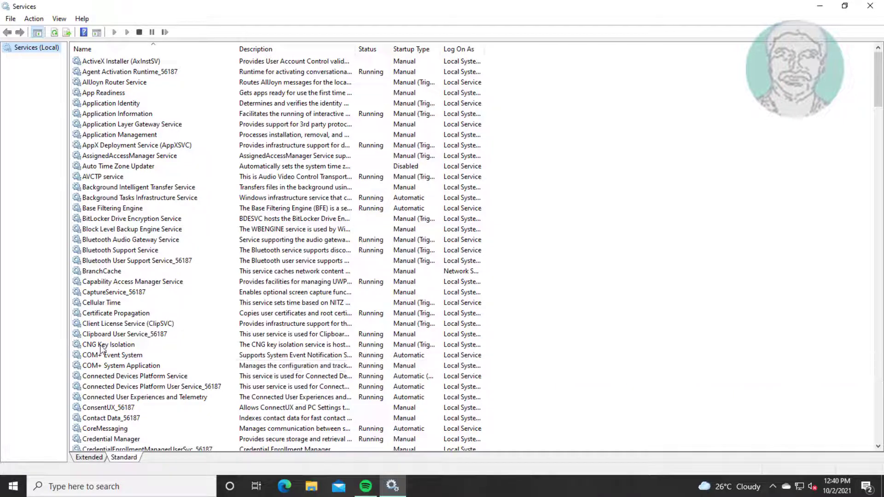
pyautogui.press('w')
pyautogui.scroll(-5, 101, 350)
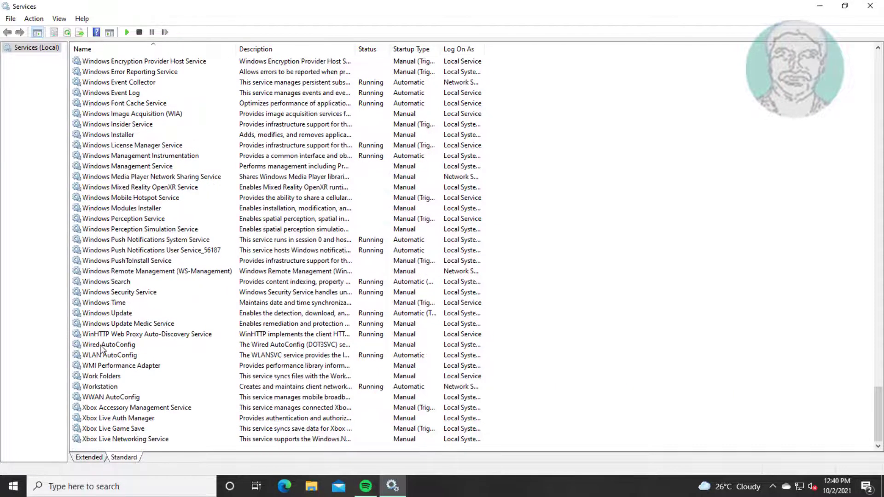
pyautogui.click(130, 315)
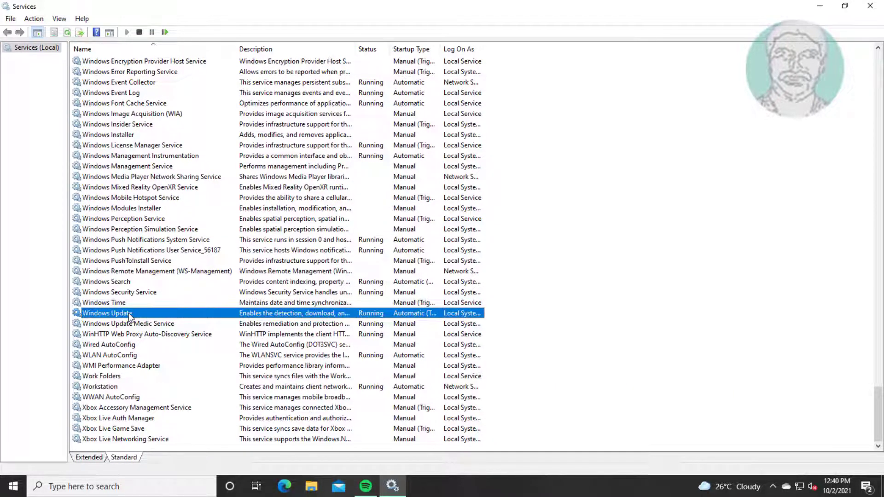
pyautogui.doubleClick(130, 315)
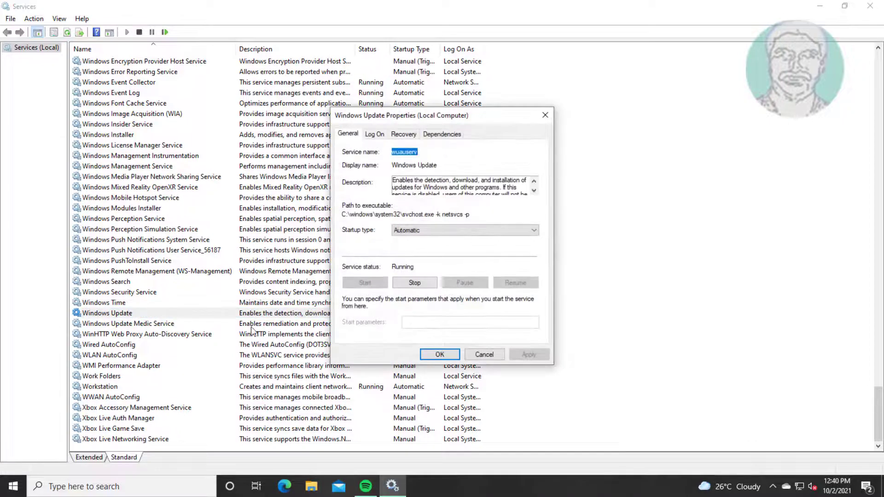
# - Apply the Automatic startup type to the Windows Update service, restart the service, and close Services
pyautogui.click(413, 232)
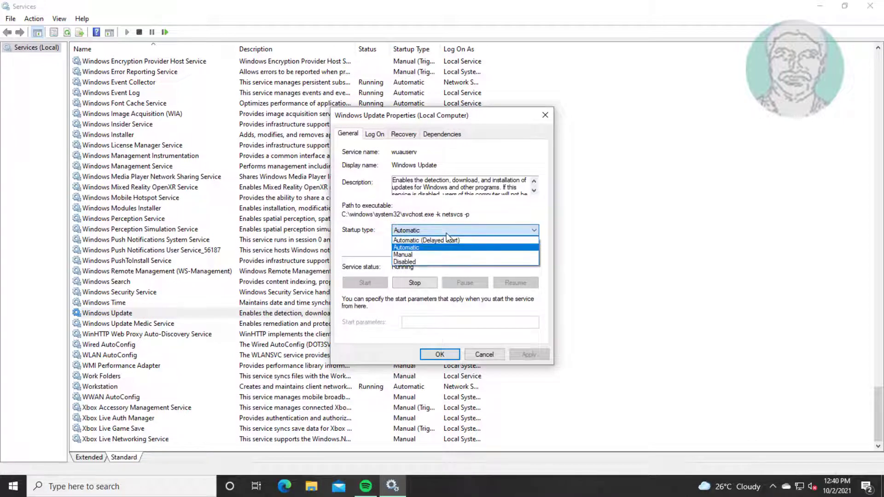
pyautogui.click(417, 248)
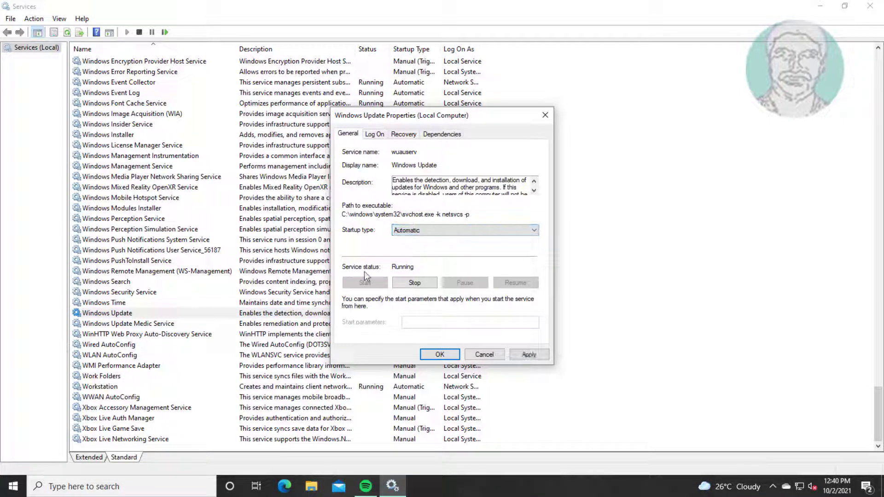
pyautogui.click(529, 355)
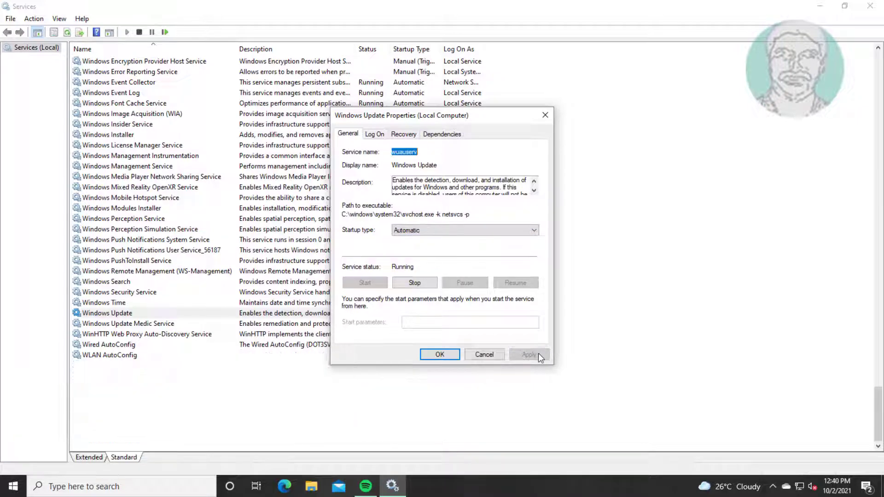
pyautogui.click(437, 354)
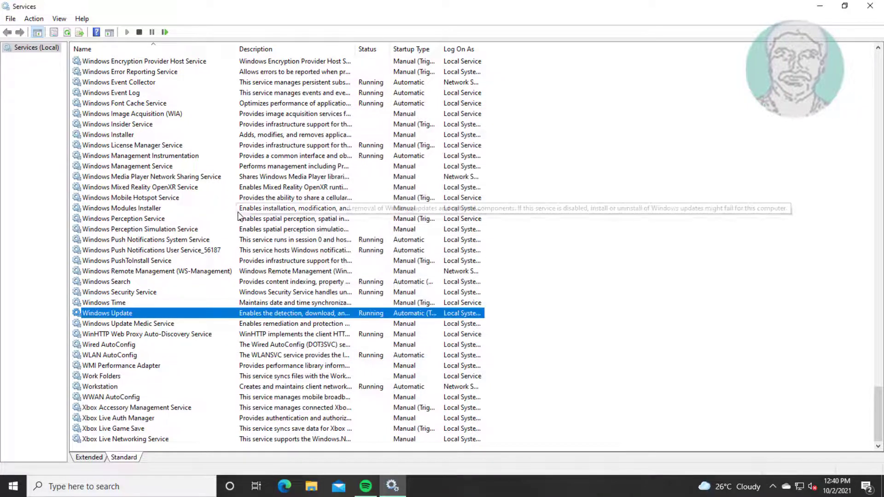
pyautogui.click(165, 31)
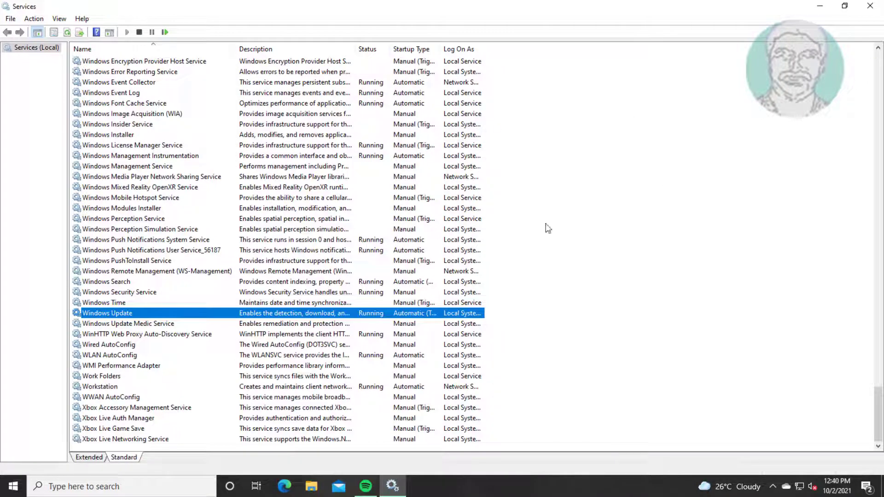
pyautogui.click(870, 5)
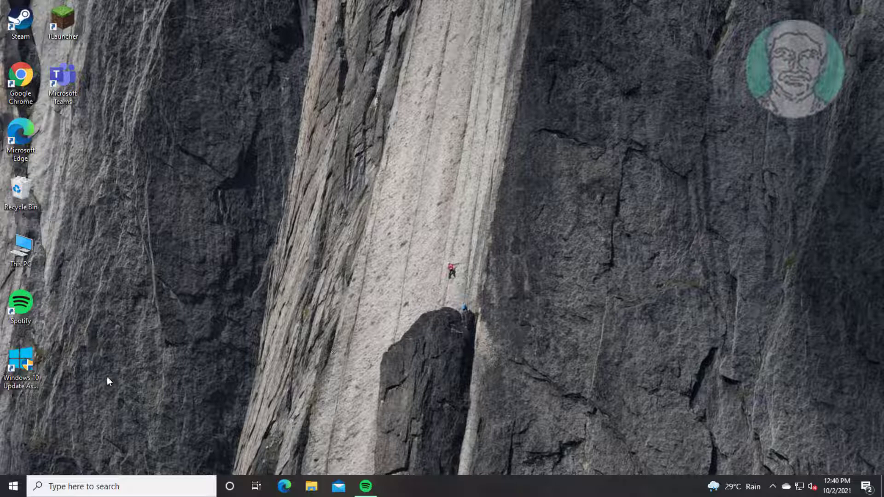
# - Open the additional troubleshooters page under Update & Security in Windows Settings
pyautogui.click(5, 493)
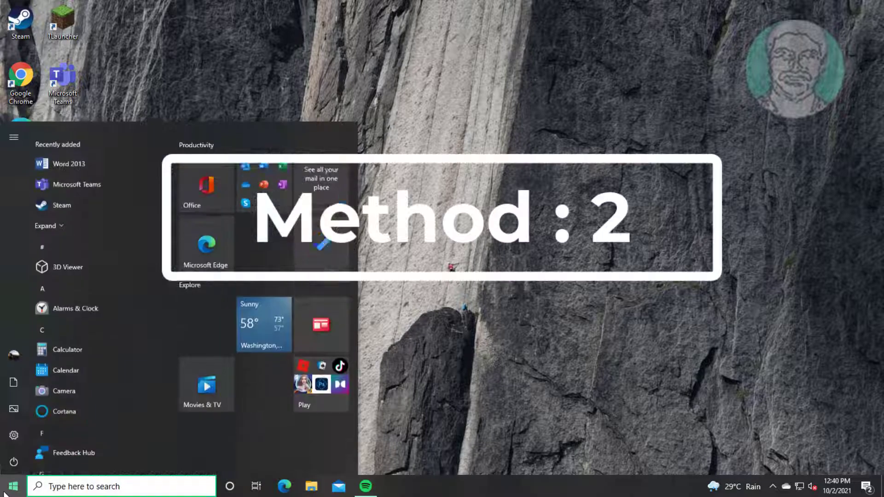
pyautogui.click(14, 437)
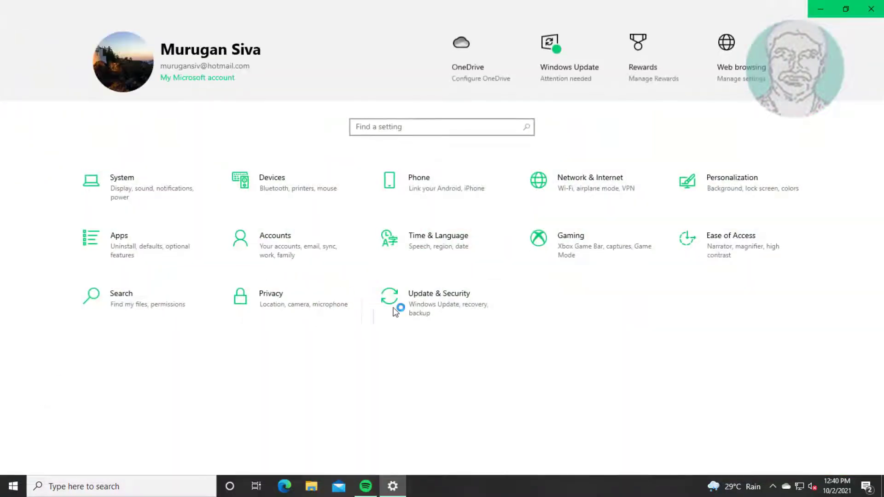
pyautogui.click(394, 312)
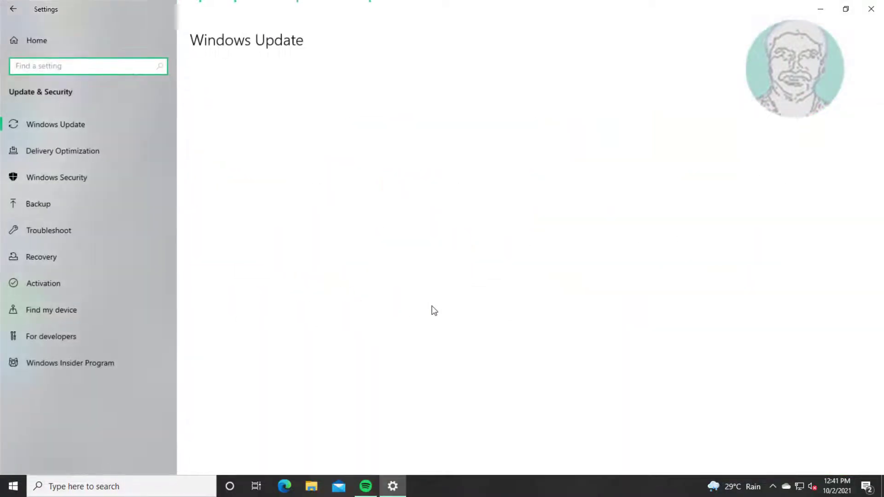
pyautogui.click(49, 238)
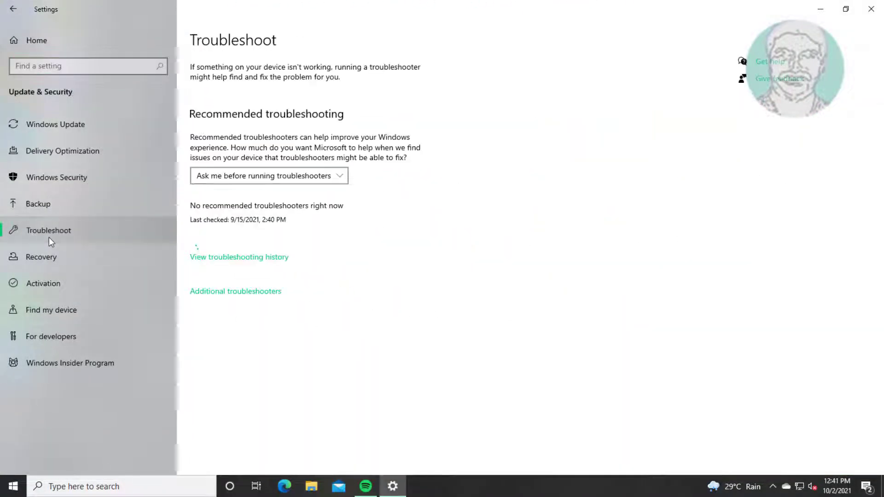
pyautogui.click(227, 292)
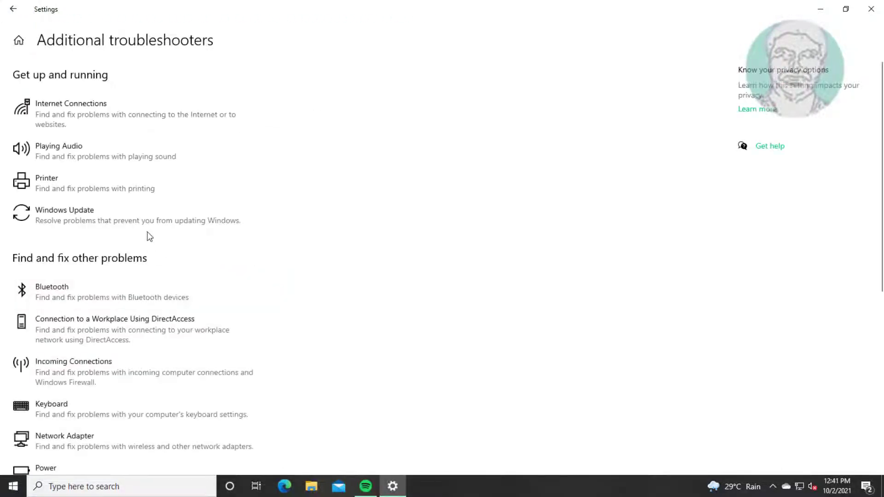
# - Run the Windows Update troubleshooter, then close it and Settings when it finishes
pyautogui.click(135, 223)
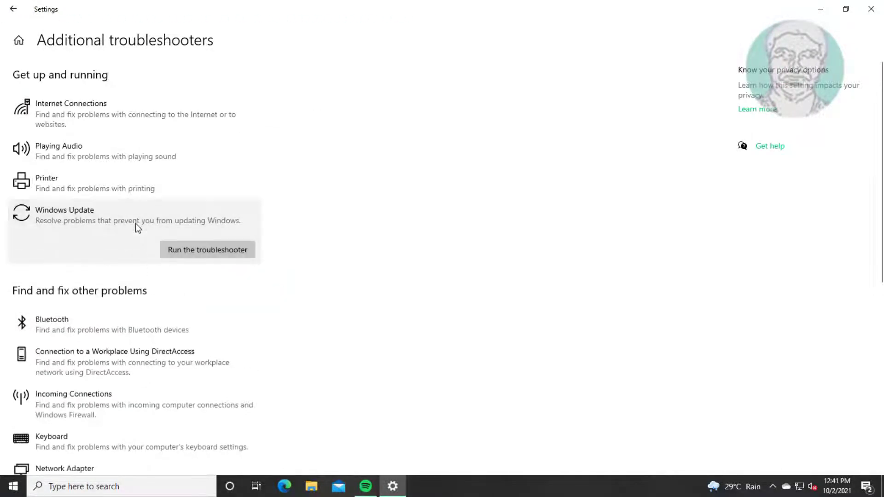
pyautogui.click(220, 250)
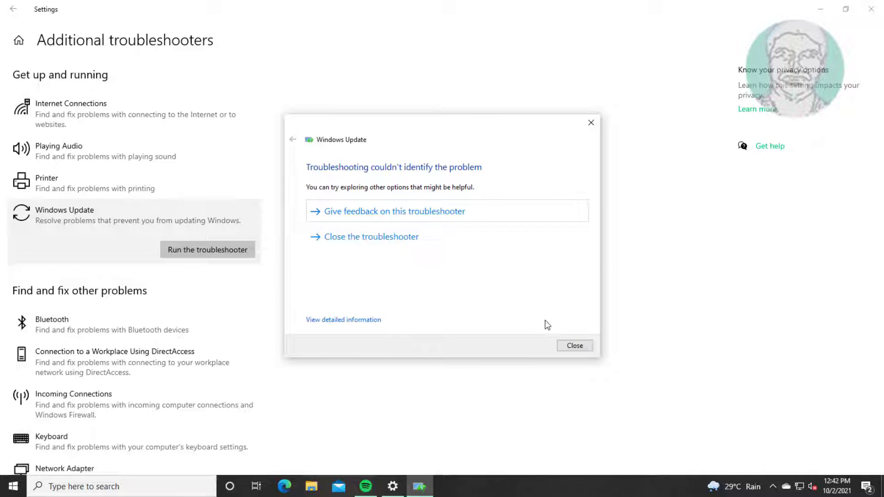
pyautogui.click(572, 346)
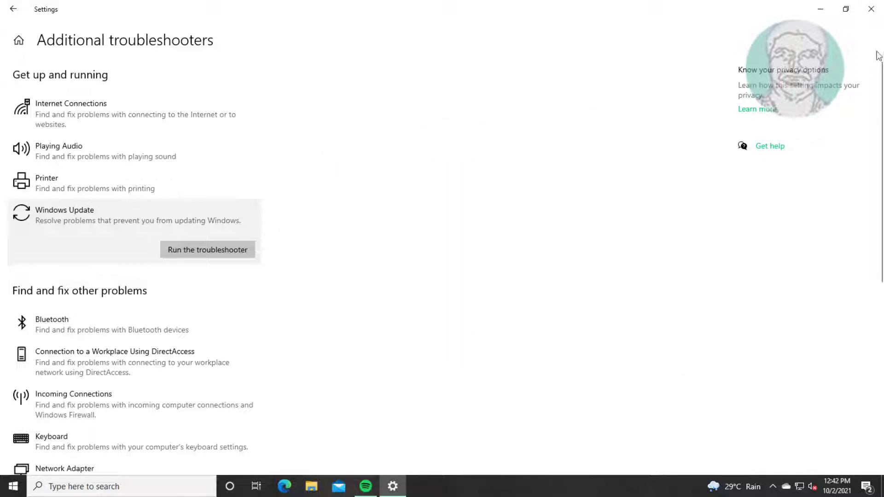
pyautogui.click(871, 9)
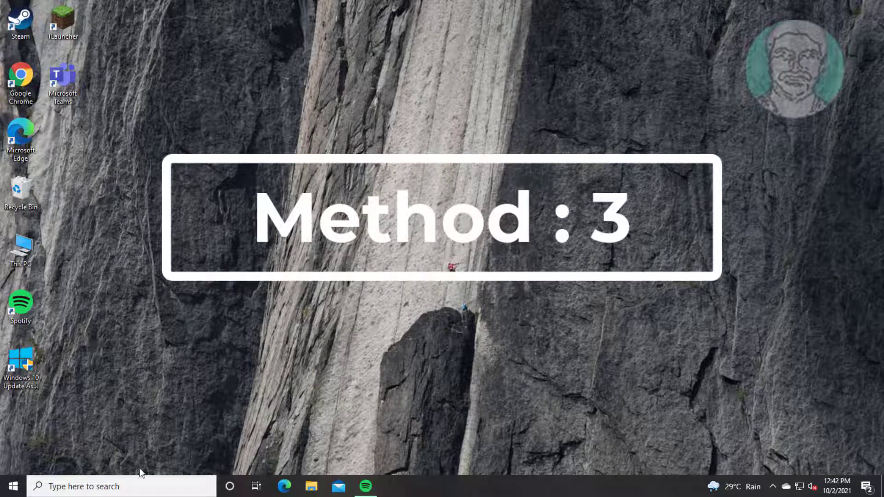
# - Search for cmd and open Command Prompt as administrator, allowing it to make changes to the device
pyautogui.click(89, 486)
pyautogui.write('cmd')
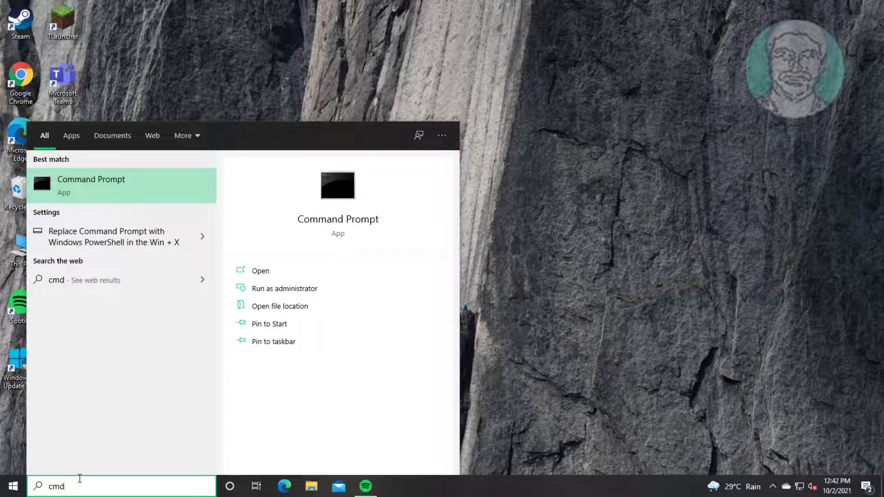
pyautogui.rightClick(106, 179)
pyautogui.click(142, 193)
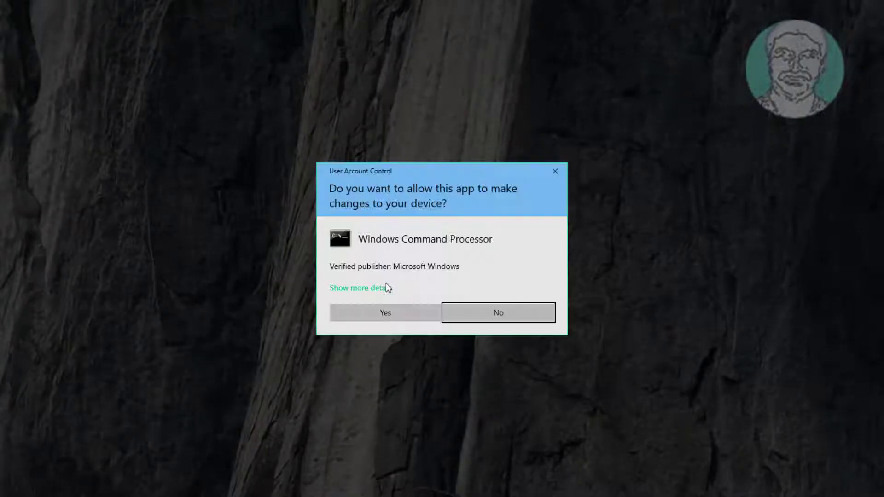
pyautogui.click(386, 313)
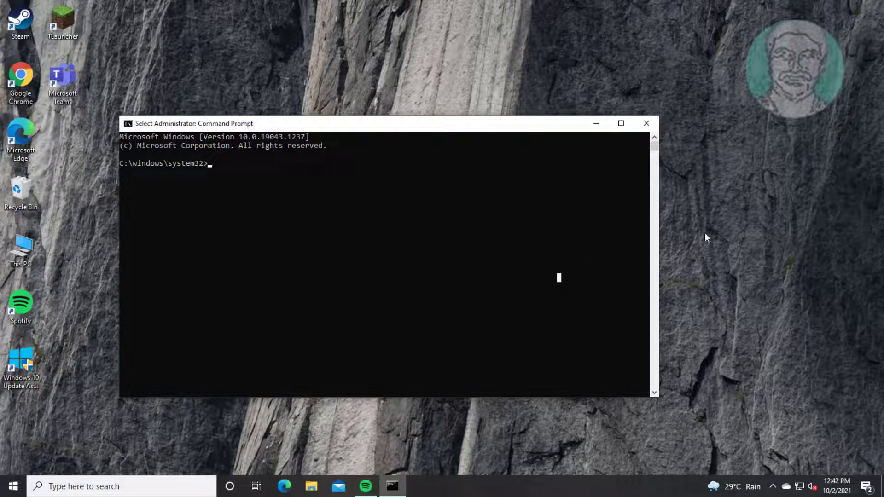
# - Run a system file scan with the command "sfc /scannow"
pyautogui.write('sfc ')
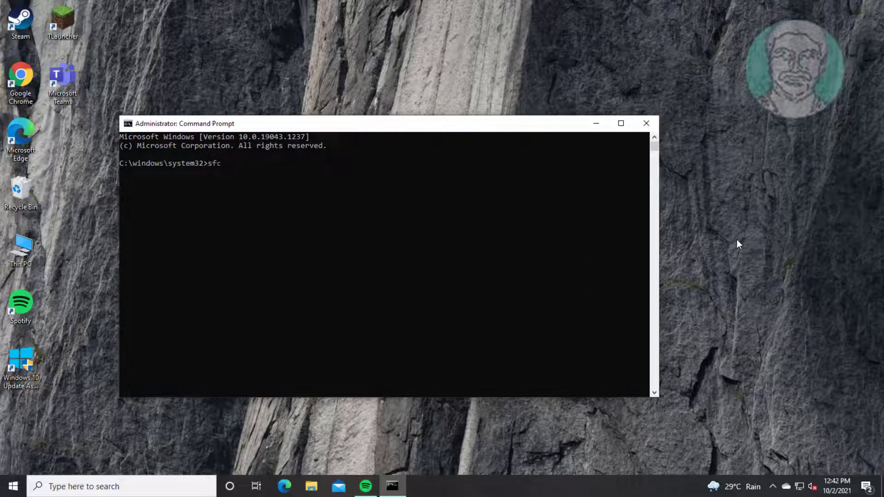
pyautogui.write('/scannow')
pyautogui.press('Return')
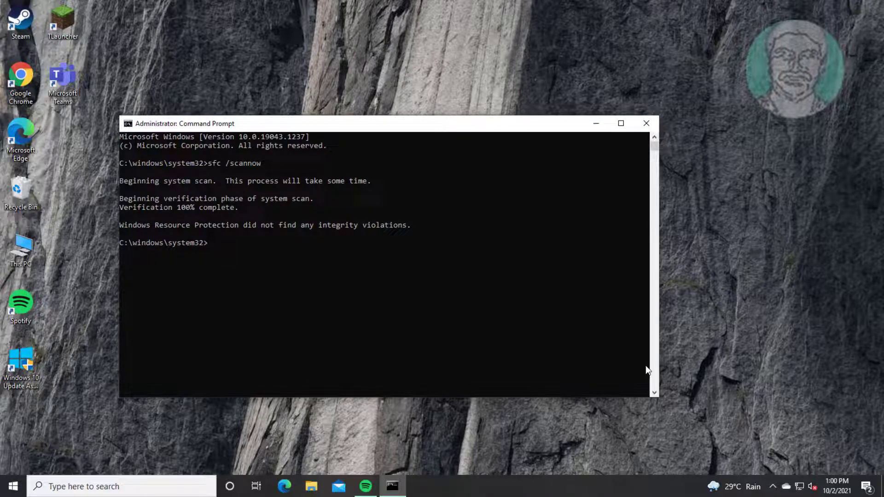
# - Repair the Windows image with "dism /online /cleanup-image /restorehealth", then exit Command Prompt when it completes
pyautogui.write('dism /online /cleanup-imag')
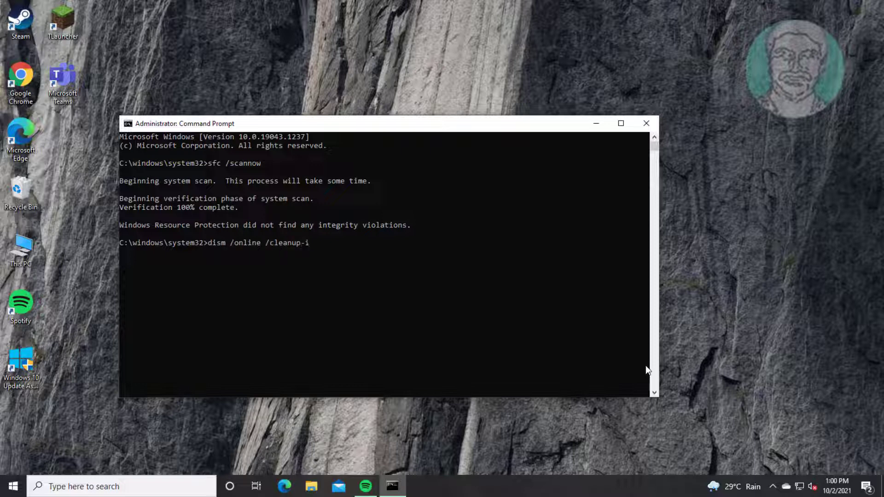
pyautogui.write('e /restorehealth')
pyautogui.press('Return')
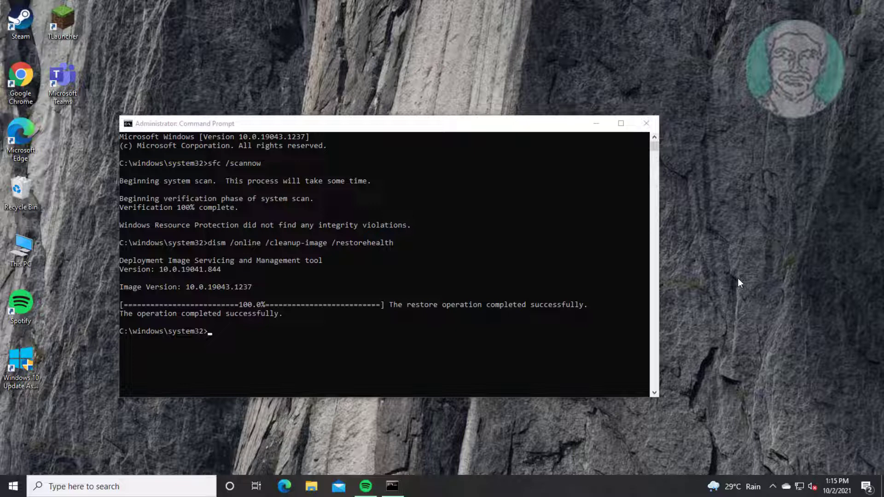
pyautogui.write('exit')
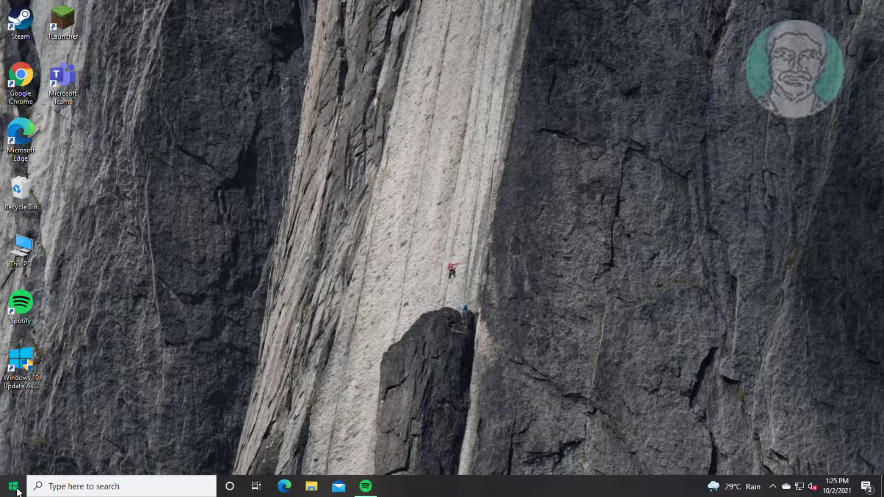
pyautogui.click(18, 492)
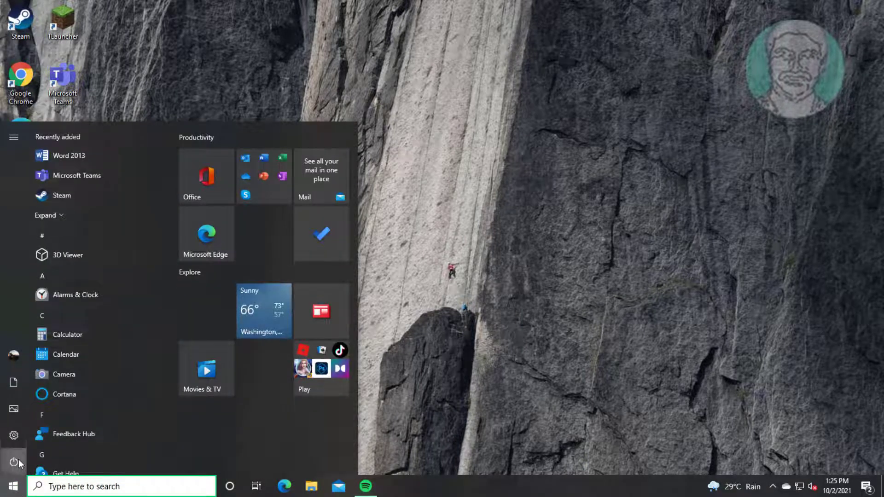
pyautogui.click(18, 460)
pyautogui.press('Escape')
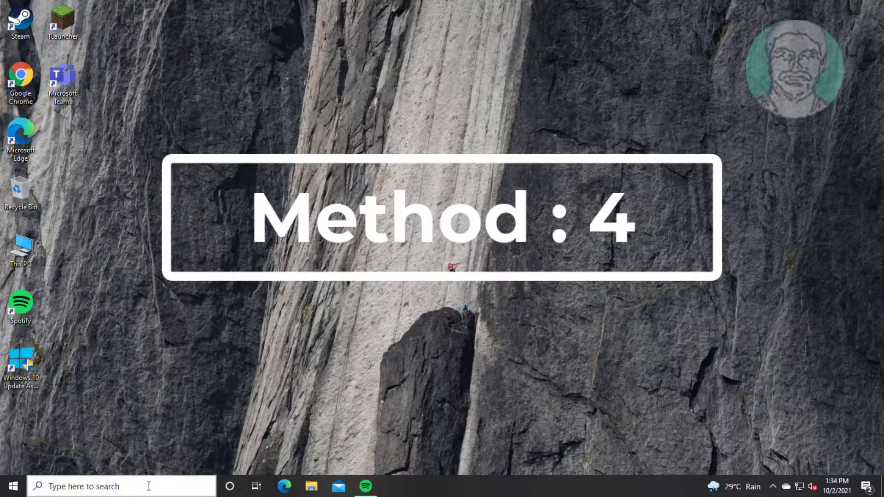
# - Search for cmd and start a new Command Prompt with administrator rights, approving the User Account Control request
pyautogui.click(148, 486)
pyautogui.write('cmd')
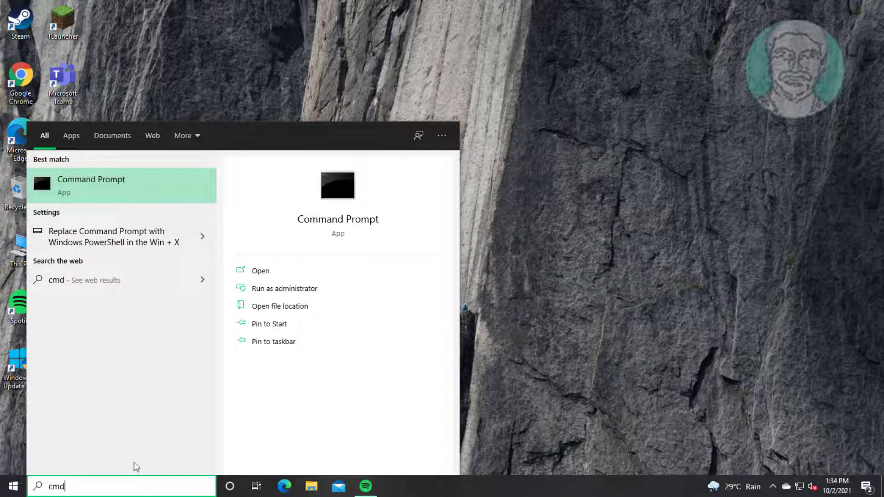
pyautogui.rightClick(80, 181)
pyautogui.click(119, 196)
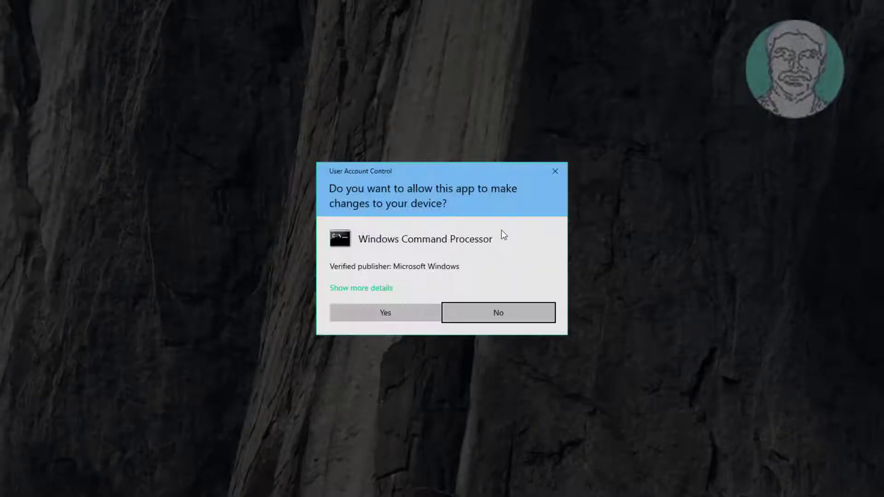
pyautogui.click(370, 306)
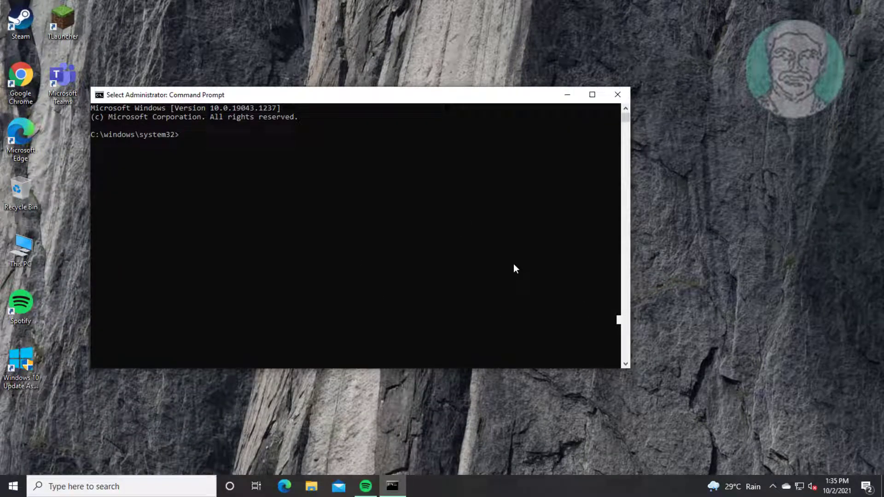
# - Stop the Windows Update service with the command "net stop wuauserv"
pyautogui.write('net')
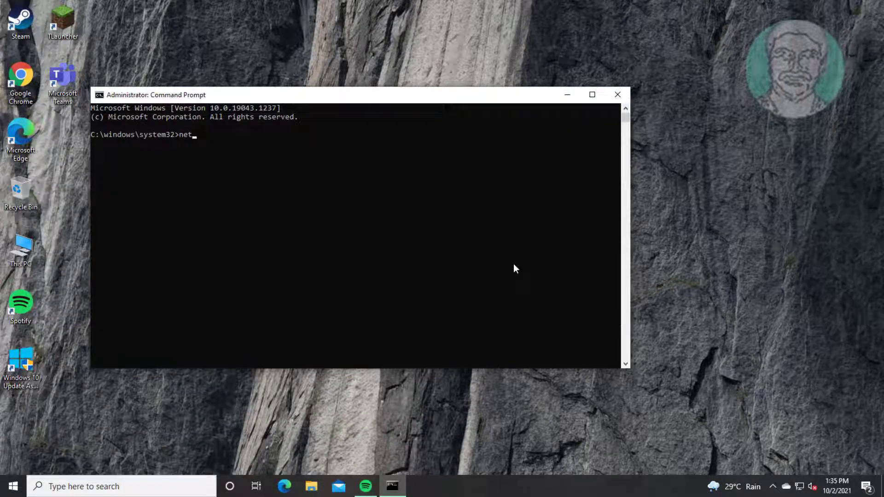
pyautogui.write(' stop wuauserv')
pyautogui.press('Return')
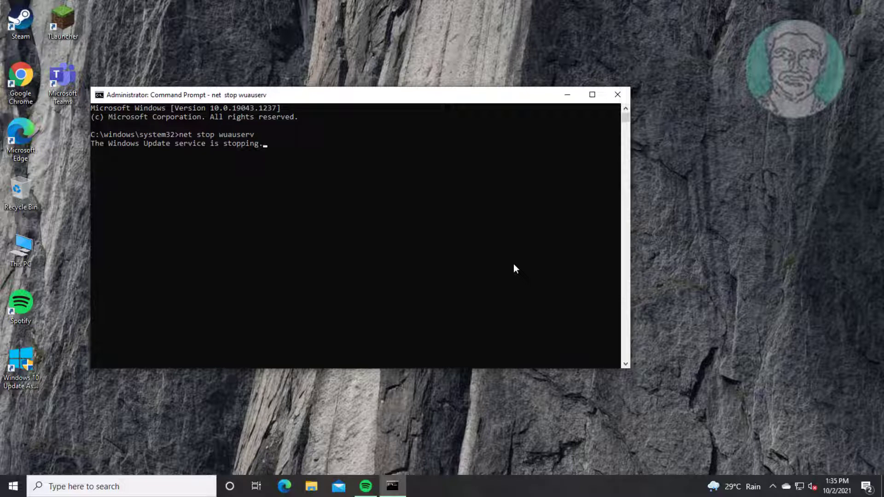
# - Stop the background transfer and cryptographic services with the commands "net stop bits" and "net stop cryptsvc"
pyautogui.write('net')
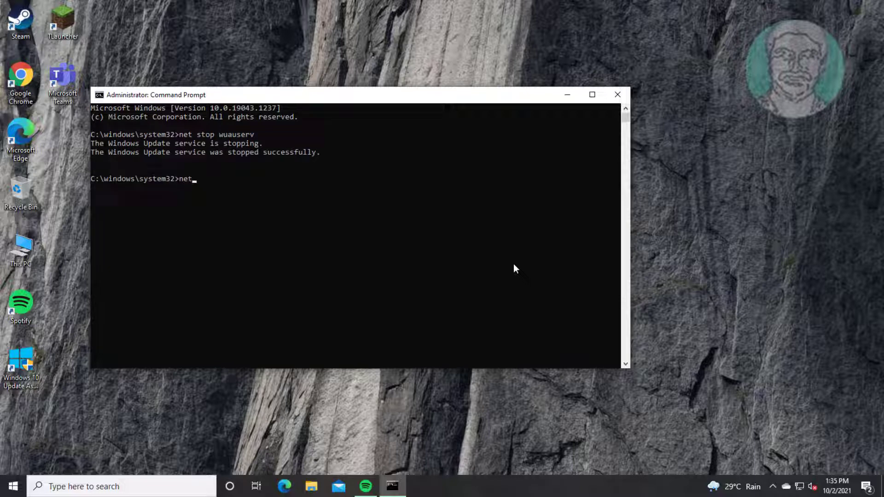
pyautogui.write(' stop bits')
pyautogui.press('Return')
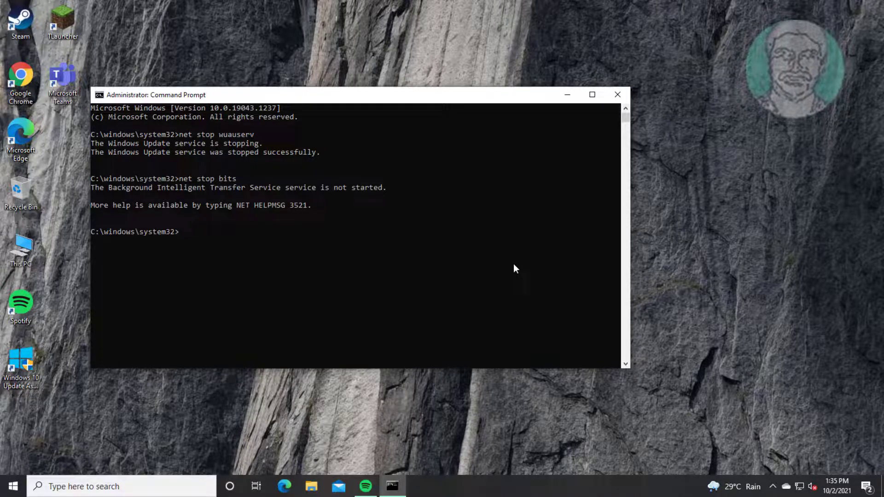
pyautogui.write('net stop cryptsvc')
pyautogui.press('Return')
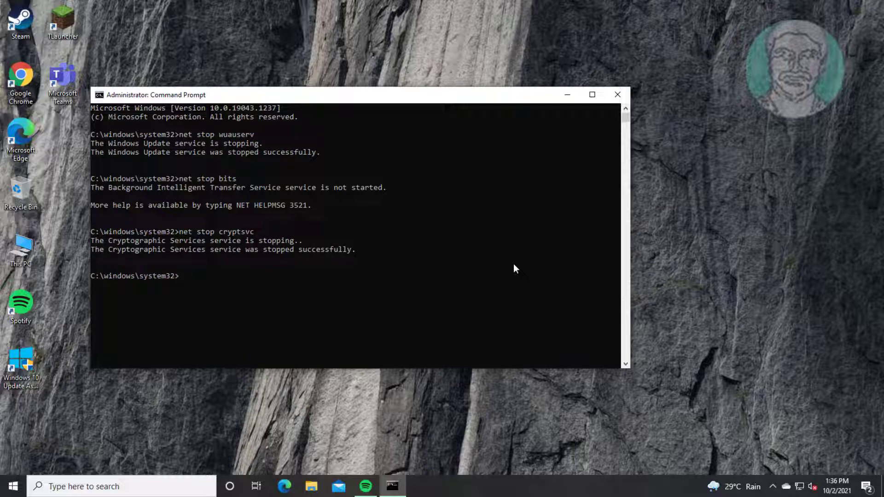
# - Use ren to rename c:\windows\softwaredistribution to softwaredistribution.old and c:\windows\system32\catroot2 to catroot2.old
pyautogui.write('ren c:')
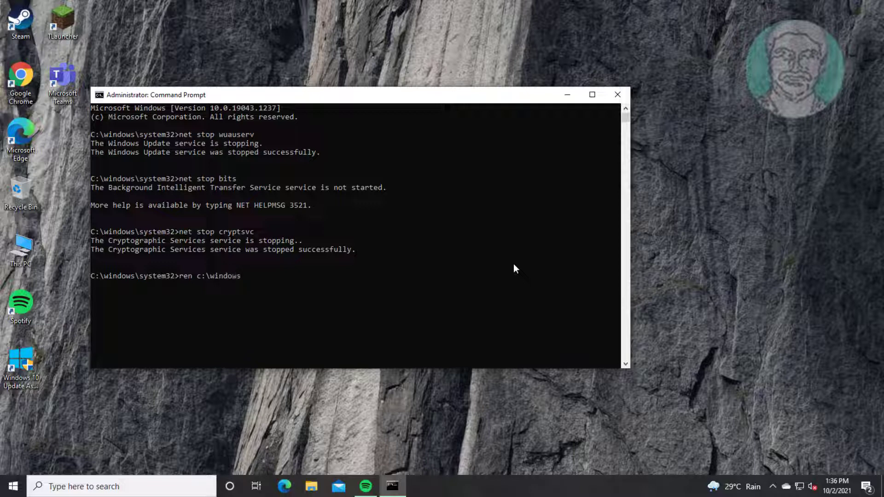
pyautogui.write('ws\\softwaredistribution')
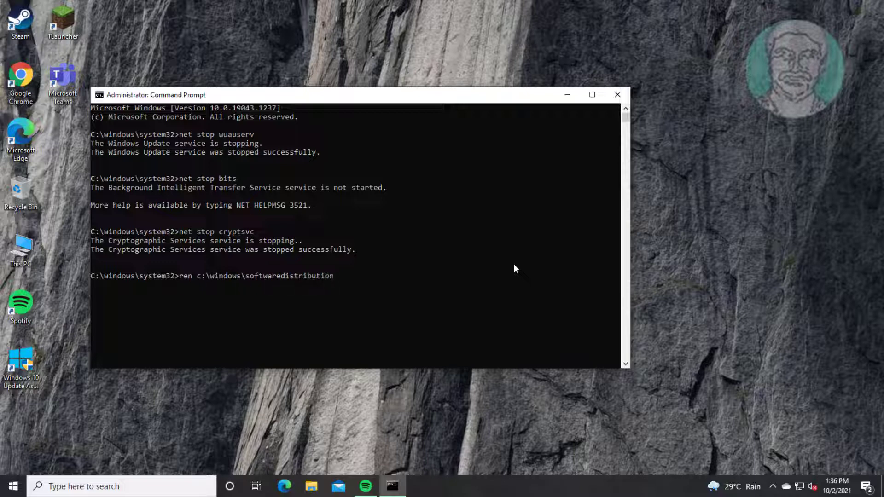
pyautogui.write(' softwaredistribution.')
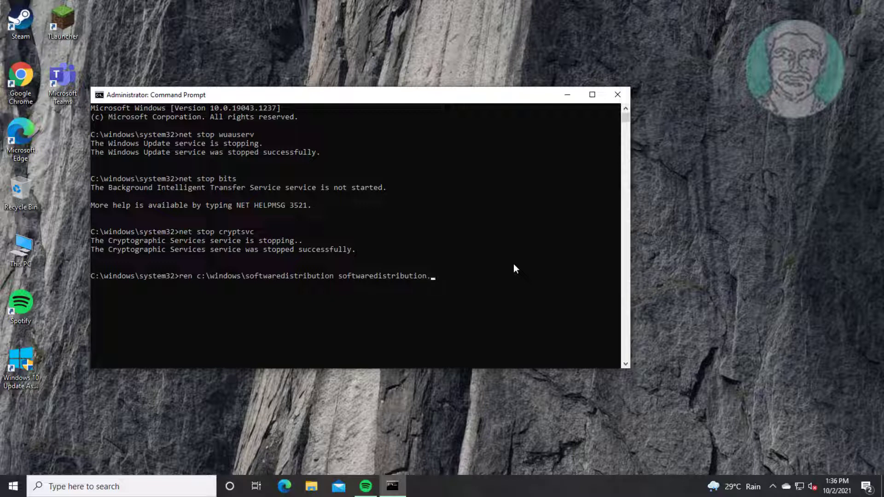
pyautogui.write('old')
pyautogui.press('Return')
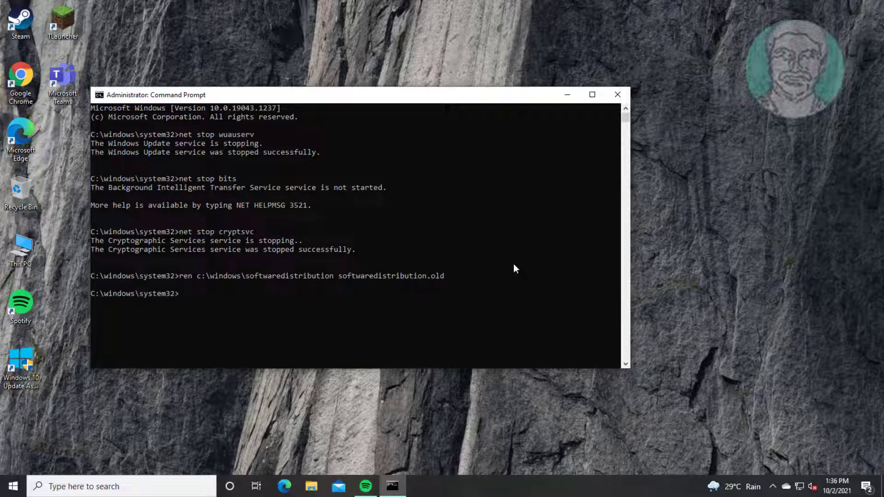
pyautogui.write('ren c:\\windows\\system32')
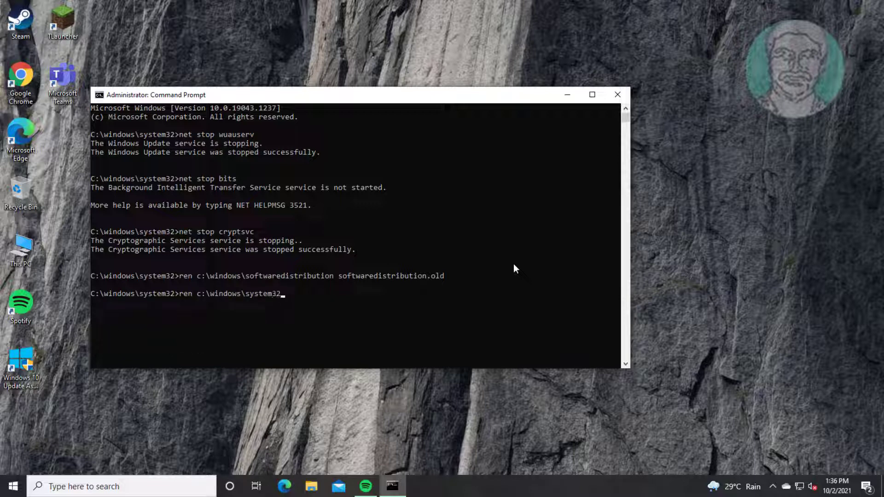
pyautogui.write('m32\\catroot2 catroot2.old')
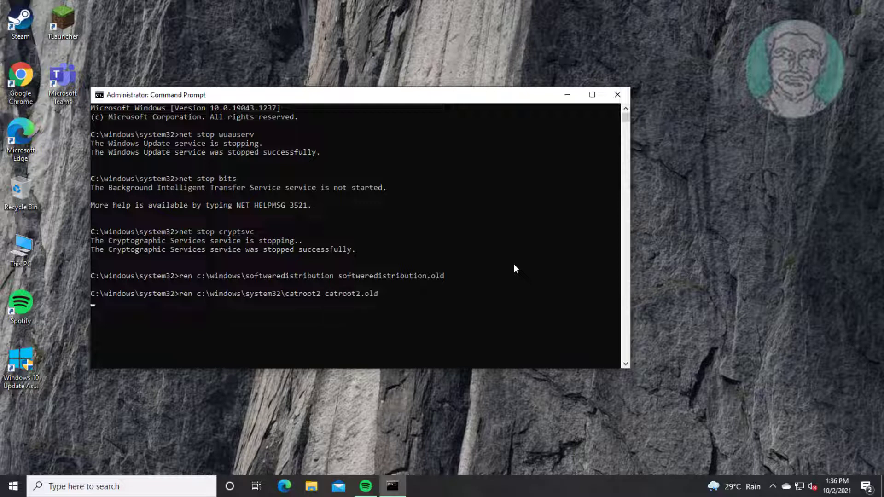
# - Restart the update-related services with the commands "net start wuauserv", "net start bits" and "net start cryptsvc"
pyautogui.write('net')
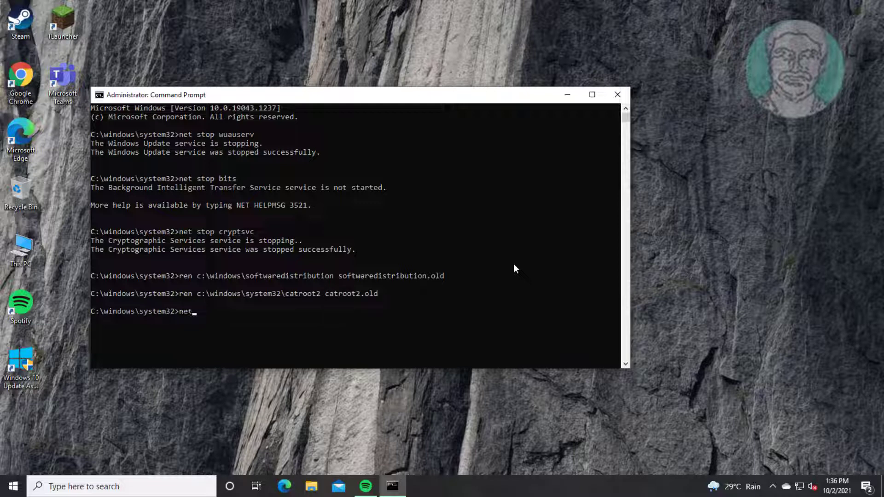
pyautogui.write(' start wuauserv')
pyautogui.press('Return')
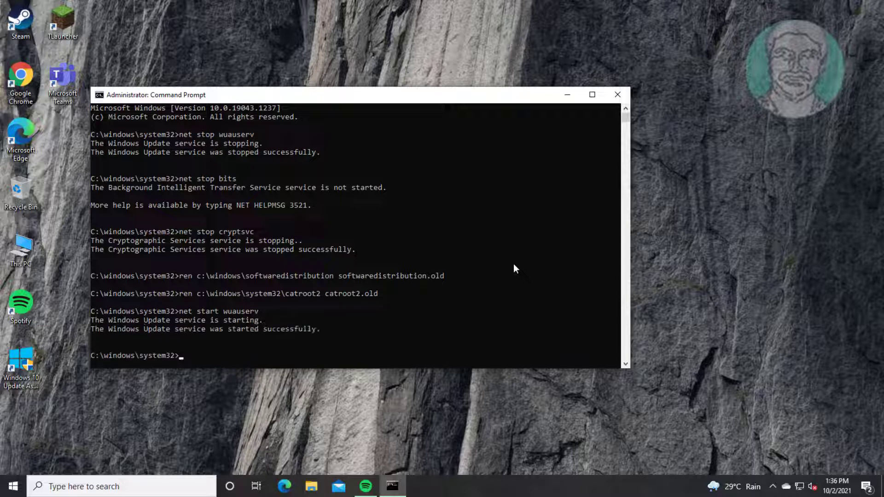
pyautogui.write('net start bits')
pyautogui.press('Return')
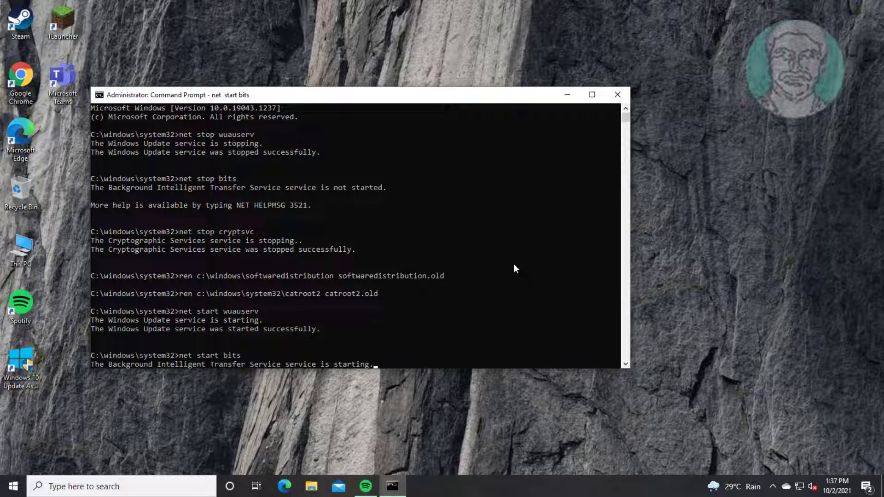
pyautogui.write('net start')
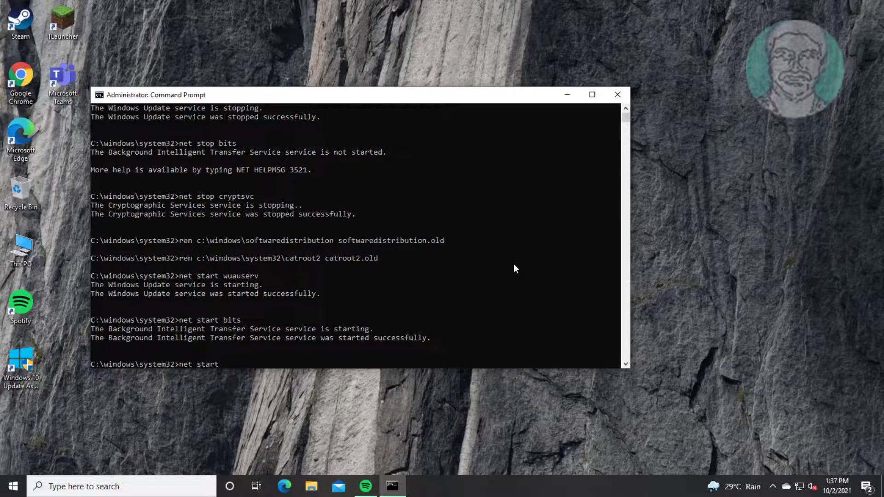
pyautogui.write(' cryptsvc')
pyautogui.press('Return')
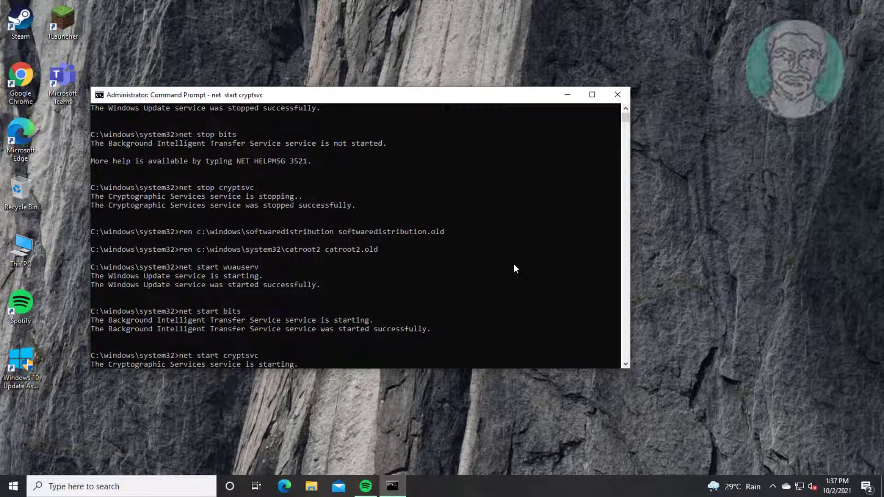
# - Exit Command Prompt and restart the computer
pyautogui.write('exit')
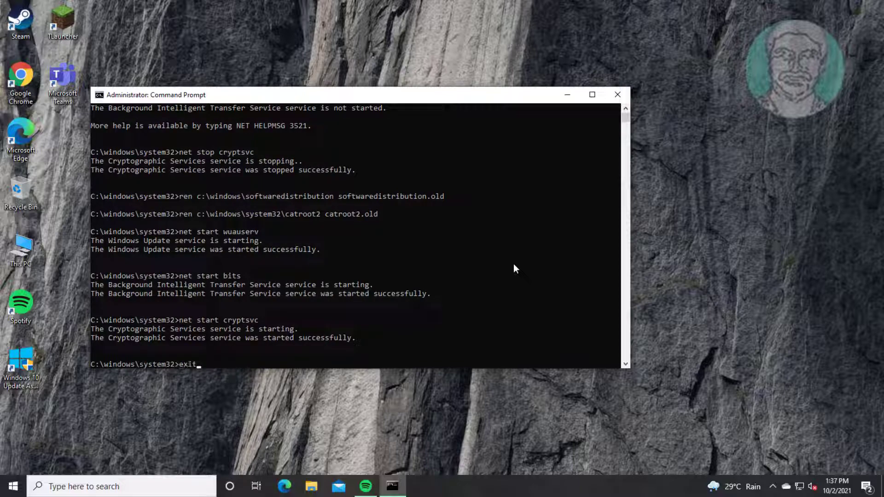
pyautogui.press('Return')
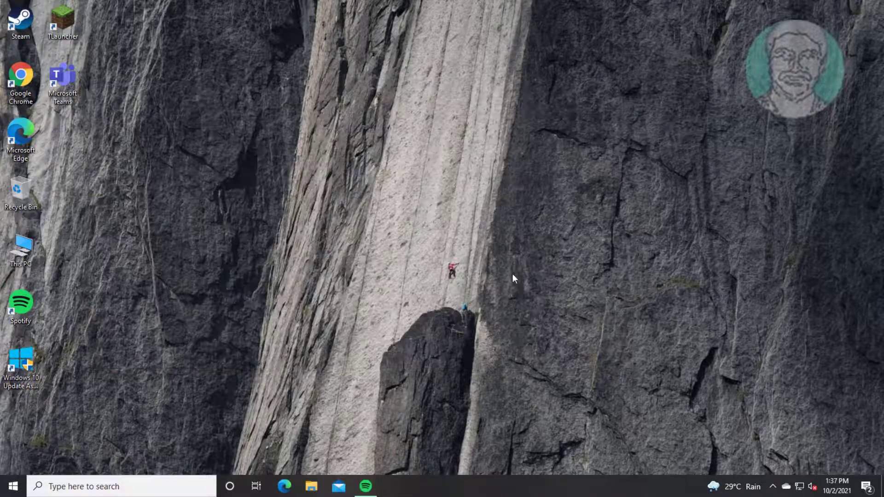
pyautogui.click(18, 491)
pyautogui.click(15, 464)
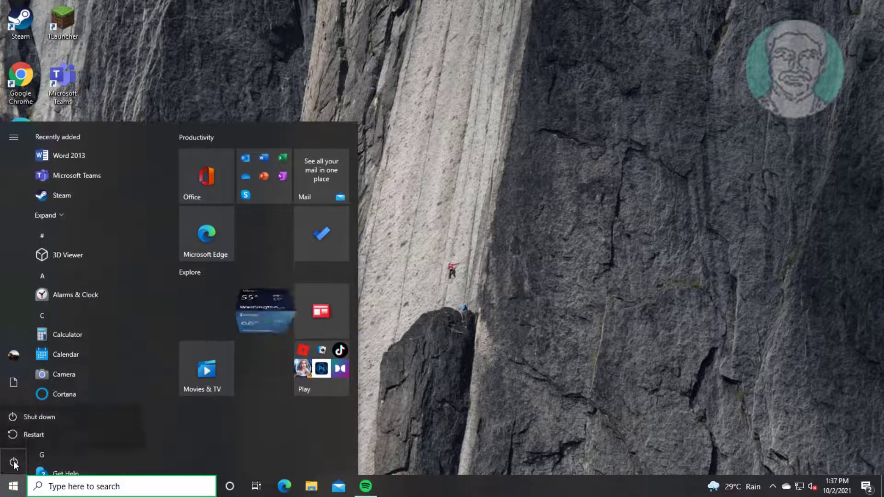
pyautogui.click(43, 433)
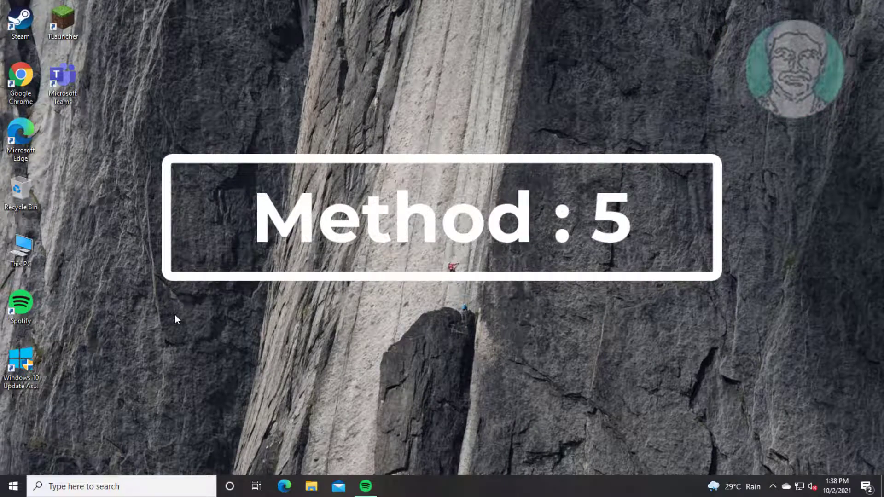
# - Switch to Google Chrome, search for "windows 10 download" and open Microsoft's Download Windows 10 page
pyautogui.doubleClick(21, 83)
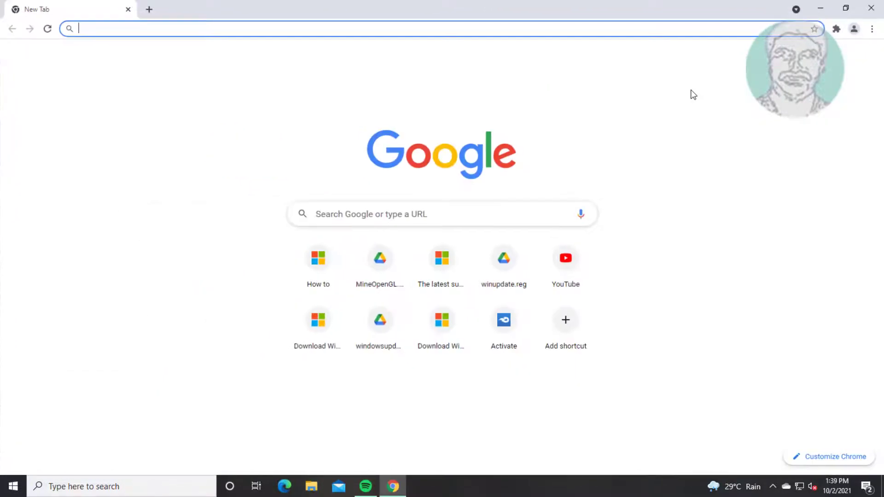
pyautogui.click(311, 30)
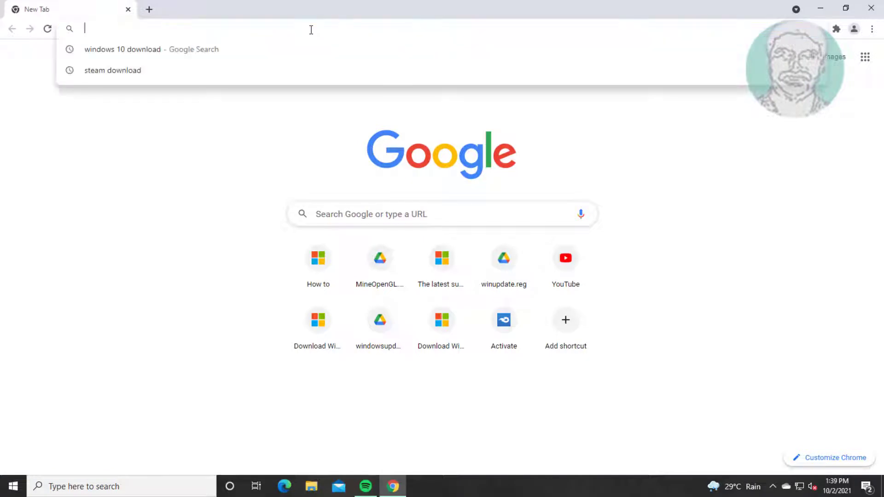
pyautogui.write('windows')
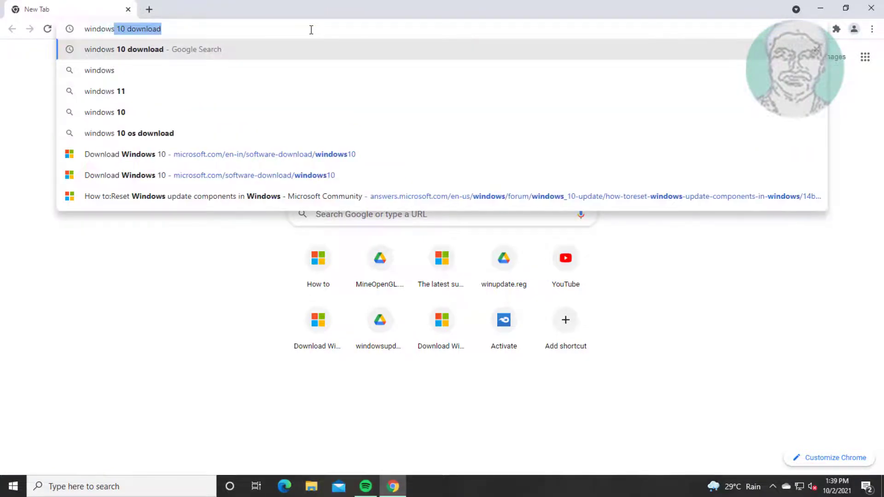
pyautogui.write(' 10 downloa')
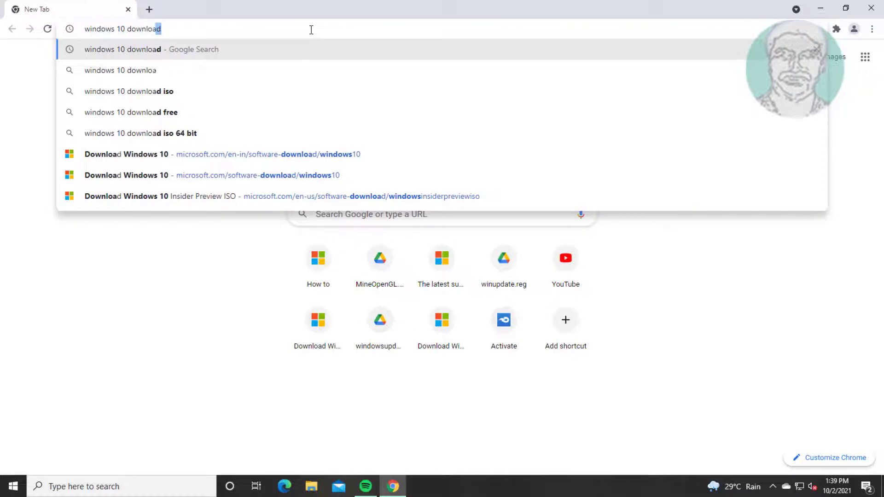
pyautogui.press('Return')
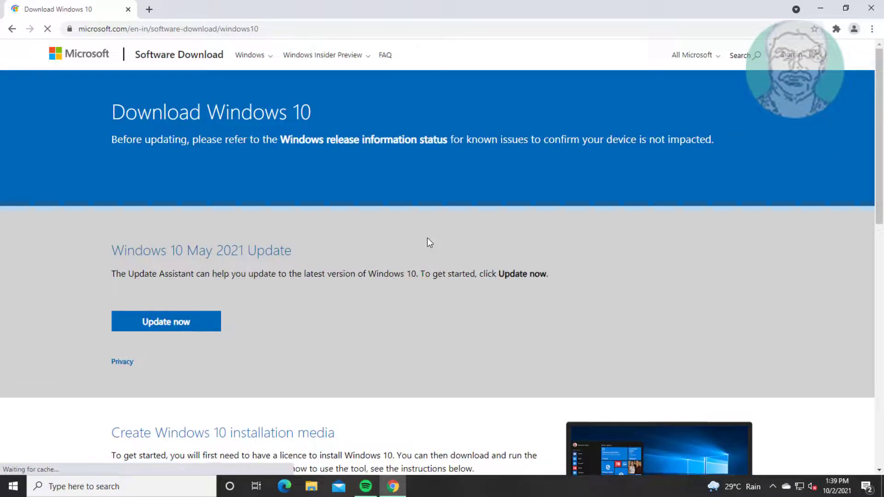
# - Download the Windows 10 media creation tool and run it, approving the User Account Control request
pyautogui.scroll(-5, 375, 304)
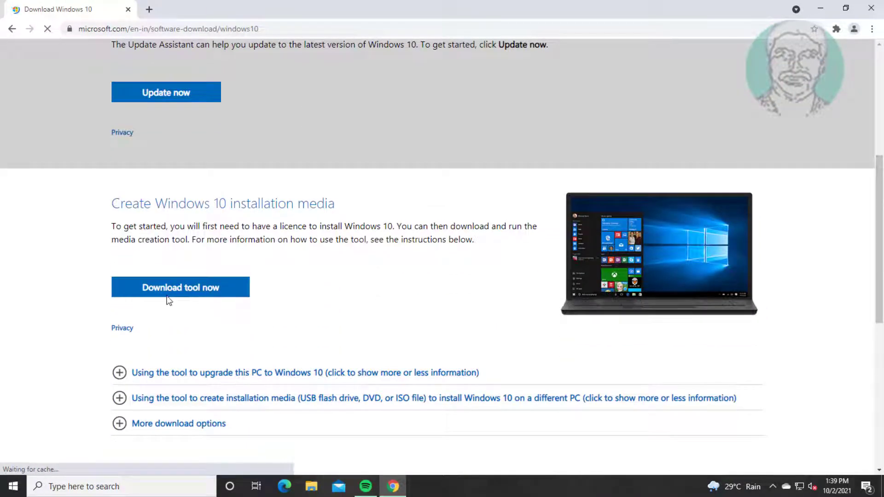
pyautogui.click(186, 293)
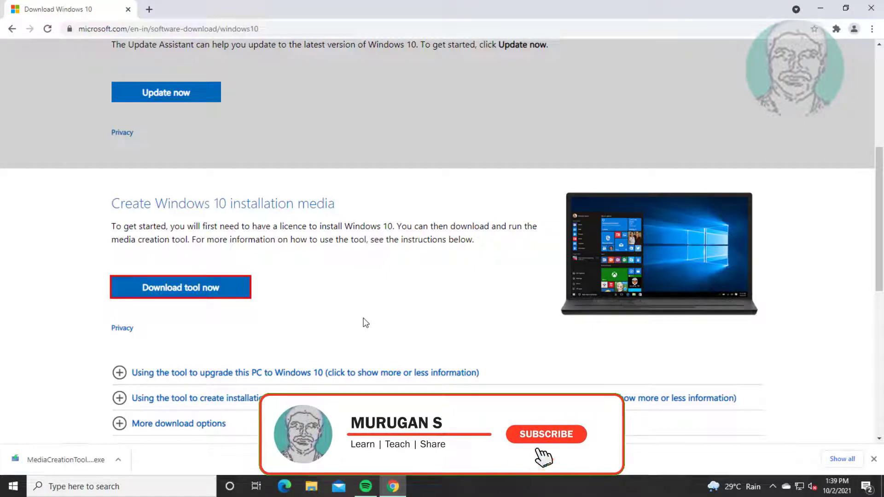
pyautogui.click(63, 456)
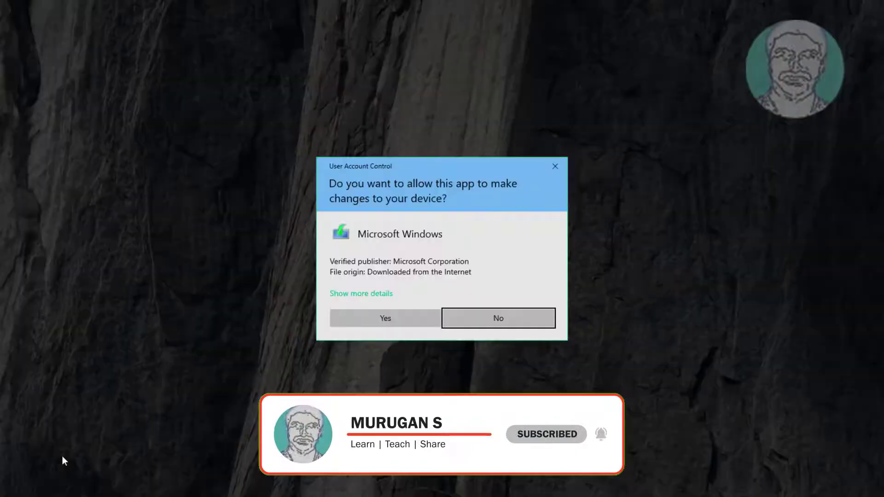
pyautogui.click(368, 323)
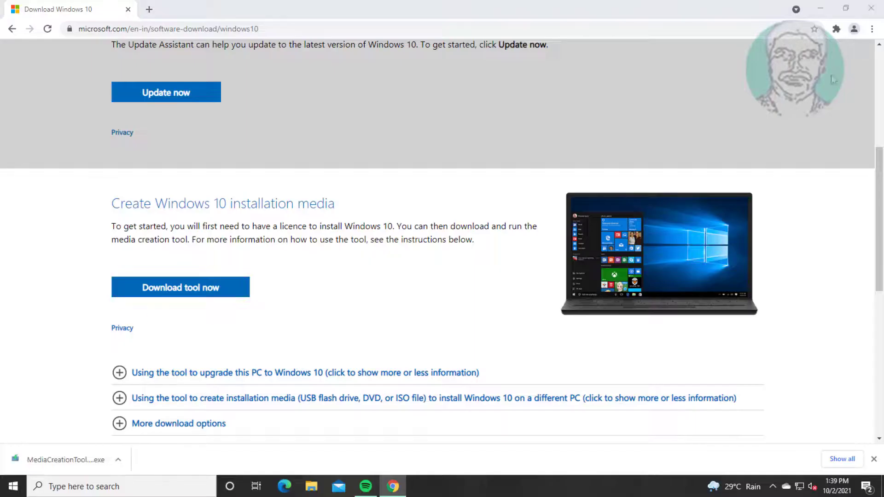
# - Minimize the browser and start the Windows 10 Pro installation in Windows 10 Setup, keeping personal files and apps
pyautogui.click(819, 7)
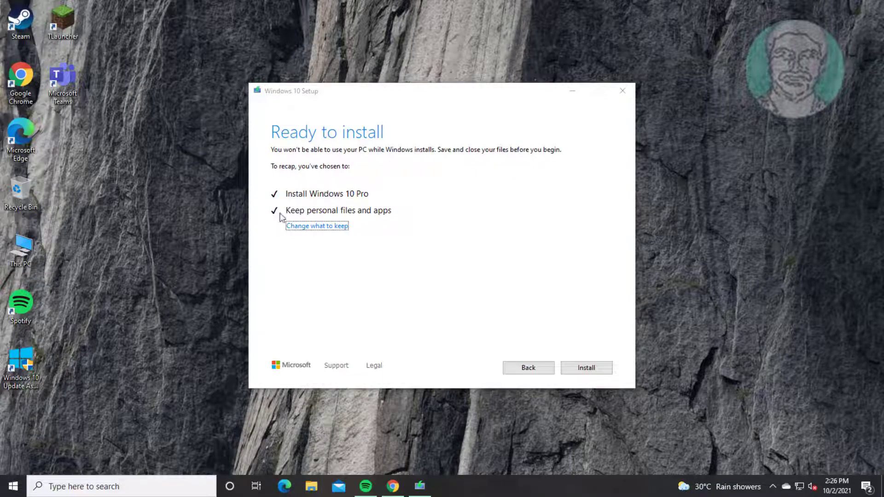
pyautogui.click(584, 364)
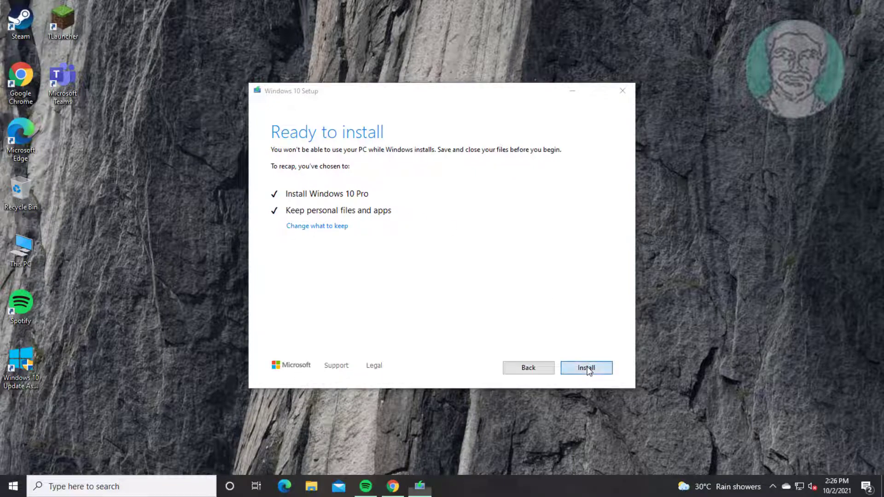